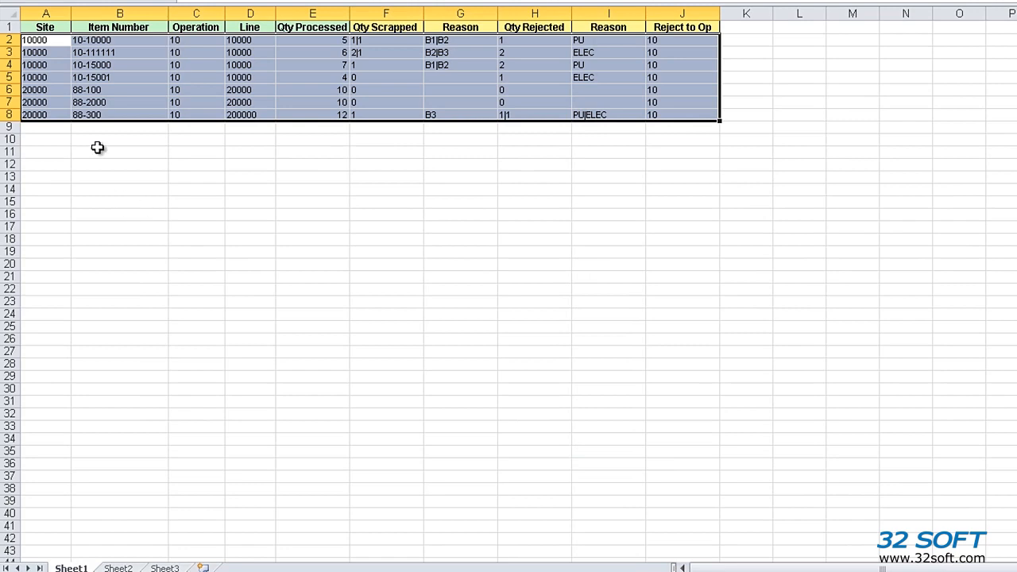
# Copy the seven item data rows into the Backflush sheet starting at cell D11
pyautogui.moveTo(53, 41); pyautogui.dragTo(654, 109)
pyautogui.hotkey('ctrl', 'c')
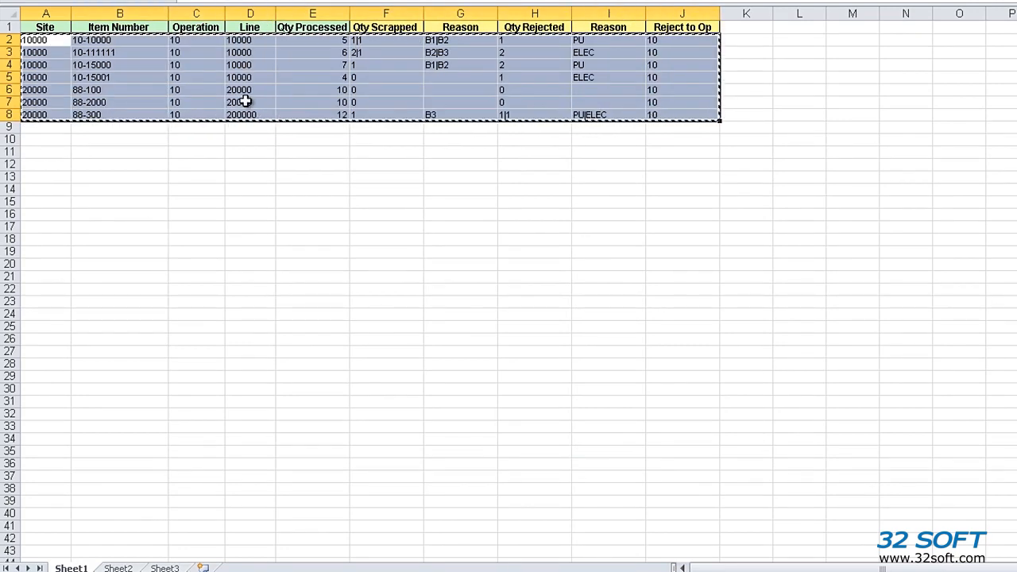
pyautogui.hotkey('alt', 'Tab')
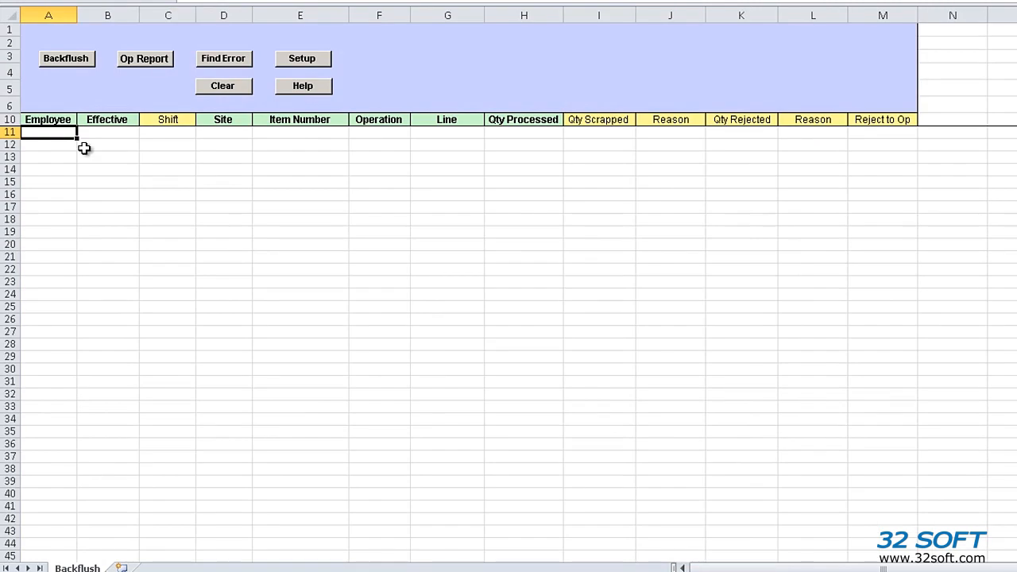
pyautogui.click(218, 133)
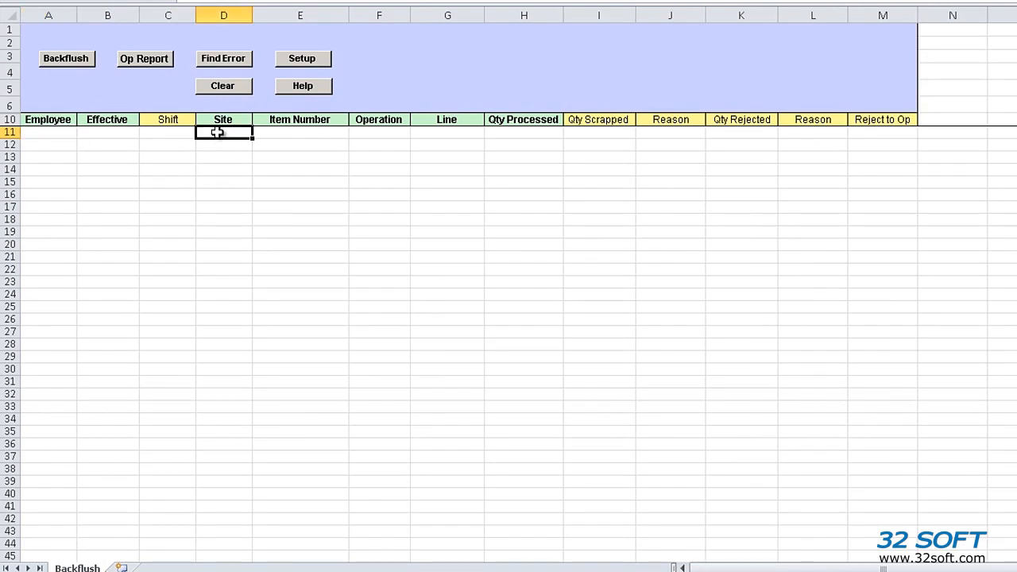
pyautogui.hotkey('ctrl', 'v')
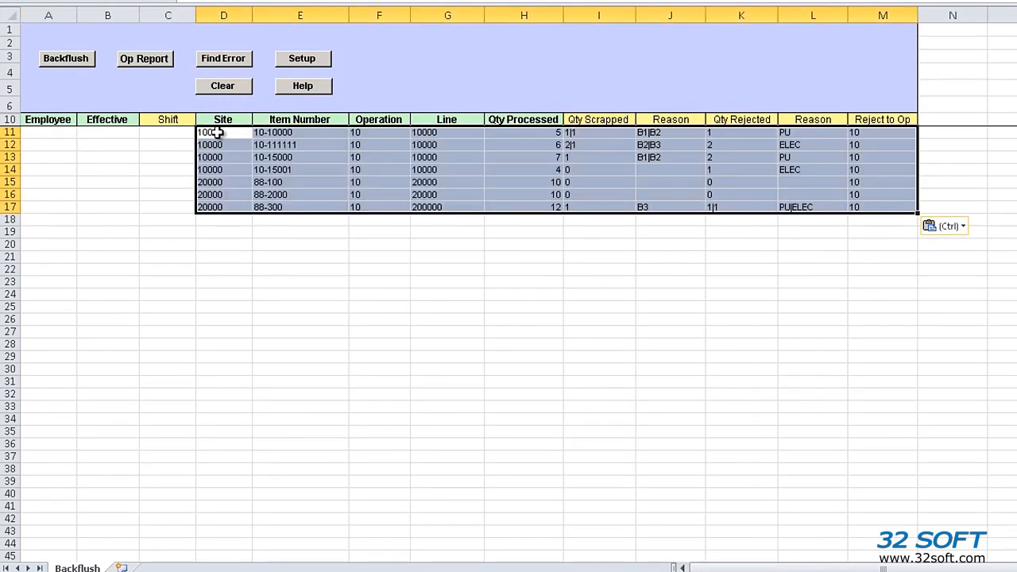
# Fill employee mfg and effective date 4/22/14 down rows 11 through 17
pyautogui.click(56, 133)
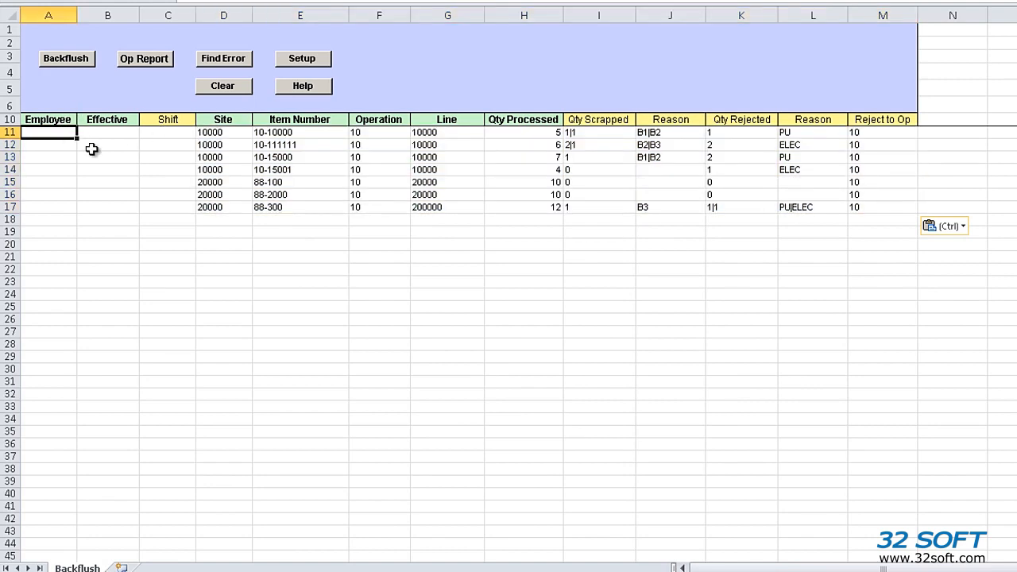
pyautogui.write('mfg')
pyautogui.moveTo(77, 138); pyautogui.dragTo(75, 215)
pyautogui.click(102, 137)
pyautogui.write('4/22/14')
pyautogui.press('Return')
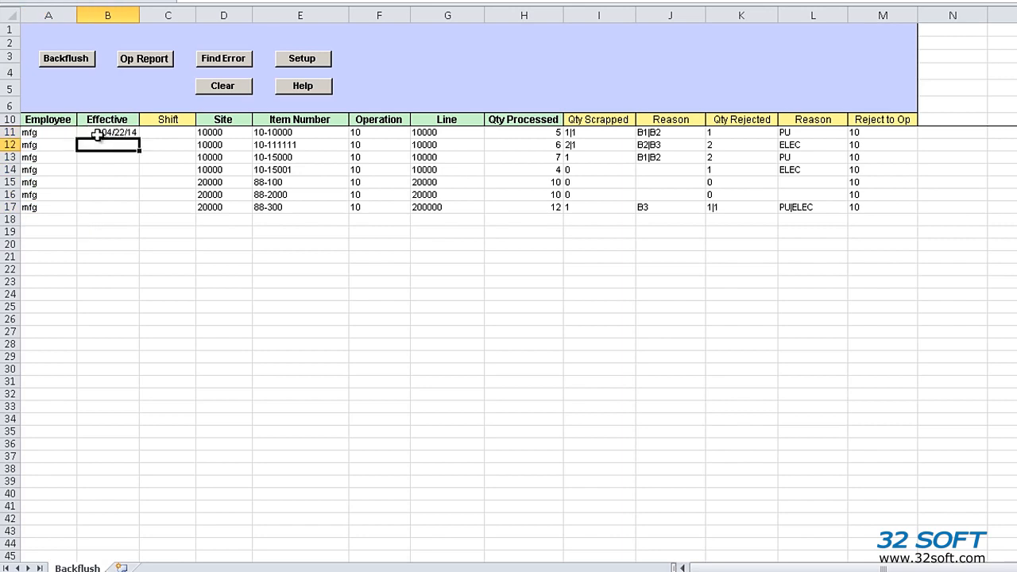
pyautogui.click(97, 136)
pyautogui.moveTo(140, 139); pyautogui.dragTo(141, 197)
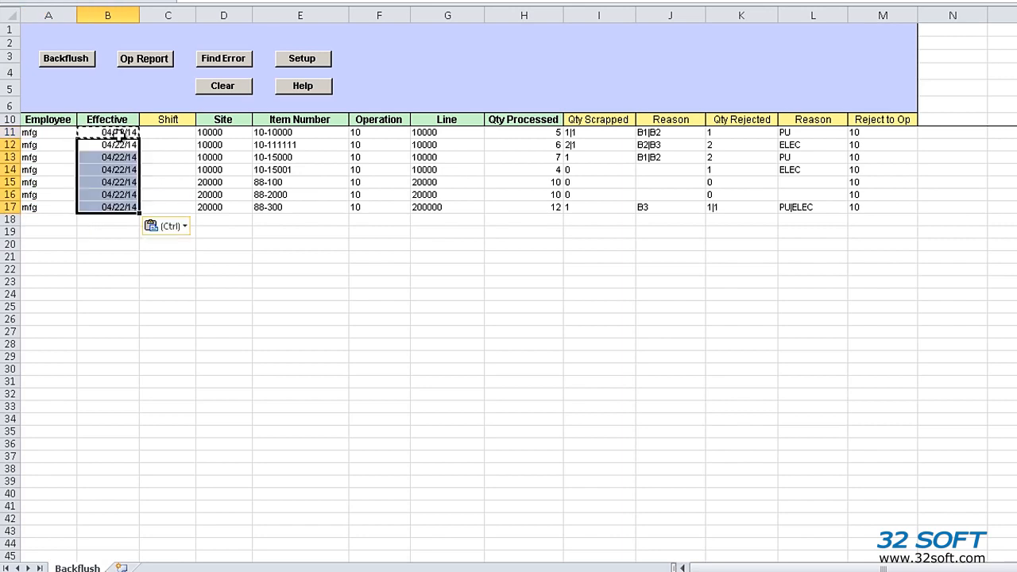
pyautogui.press('Escape')
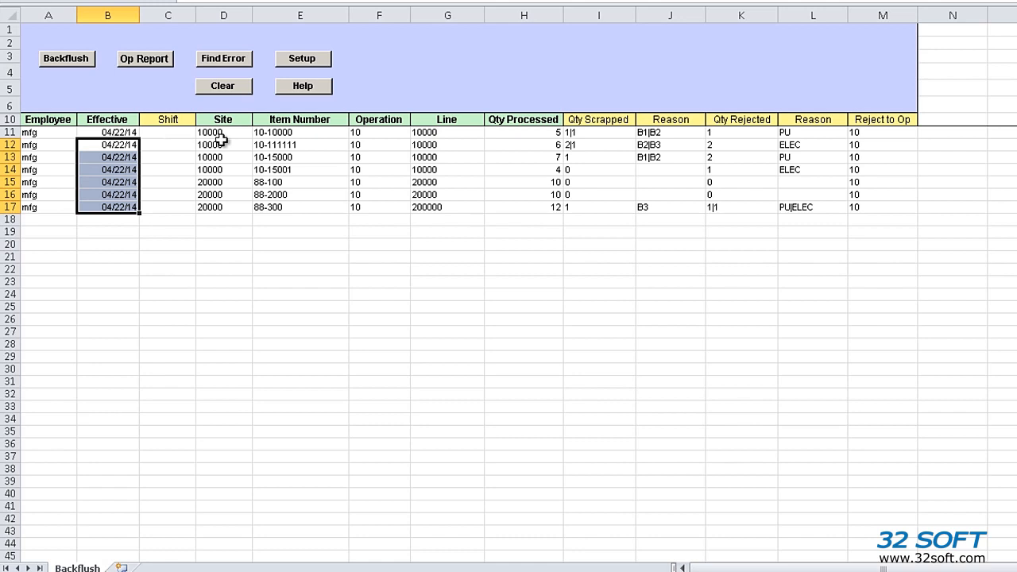
# Start the backflush upload and select the TEST database
pyautogui.click(82, 68)
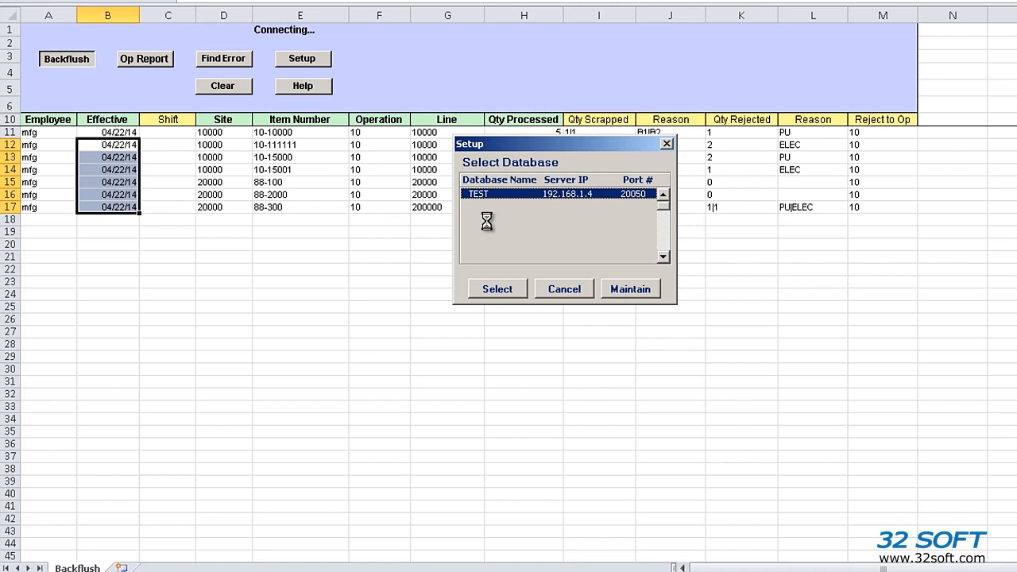
pyautogui.click(509, 289)
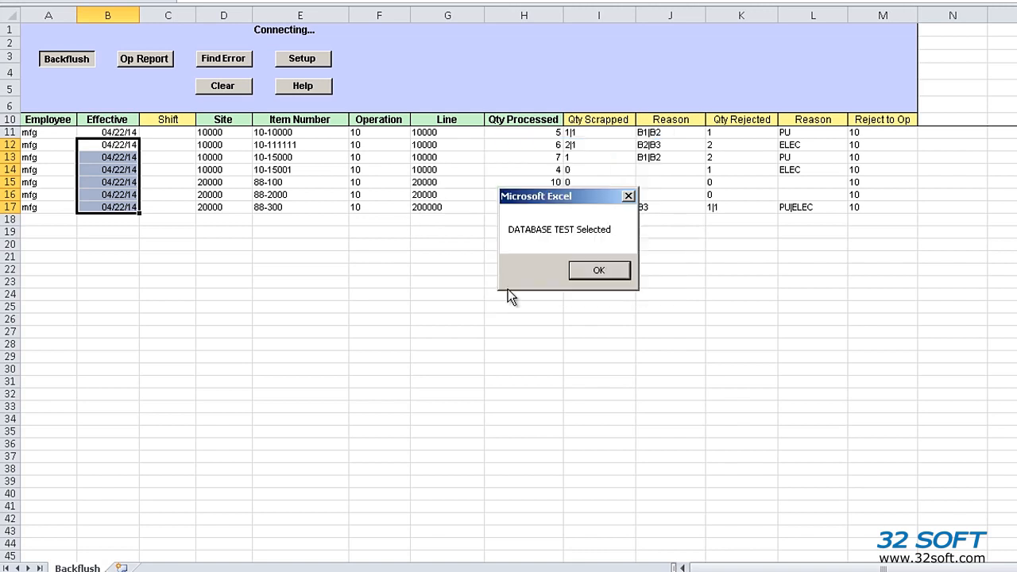
pyautogui.click(587, 272)
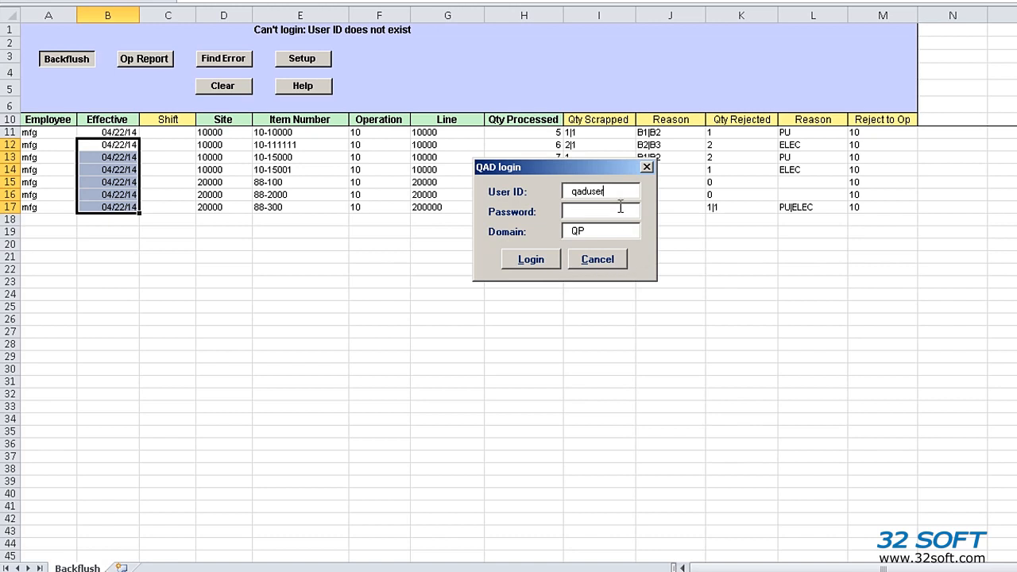
# Log in to QAD with the user ID and account password to process the rows
pyautogui.moveTo(620, 190); pyautogui.dragTo(497, 195)
pyautogui.write('mce')
pyautogui.press('Tab')
pyautogui.write('***')
pyautogui.click(530, 260)
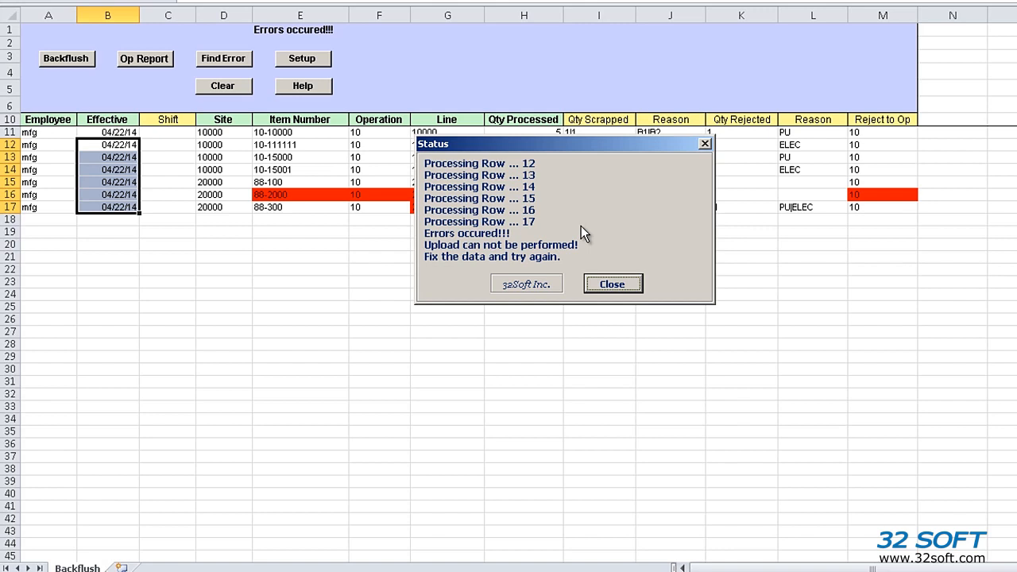
# Review the red-cell error comments and change item 88-300's line from 200000 to 20000
pyautogui.click(615, 284)
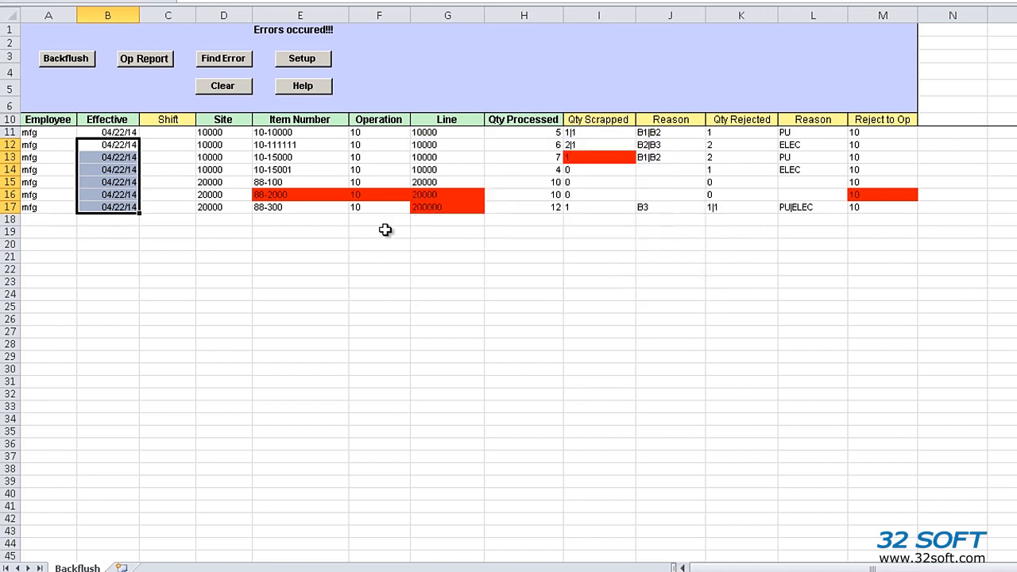
pyautogui.moveTo(304, 197)
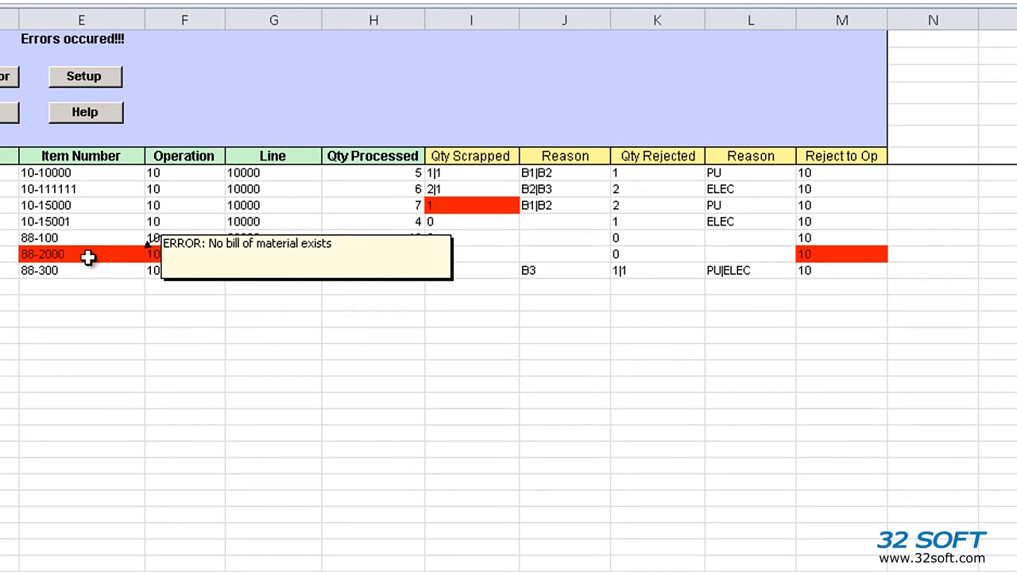
pyautogui.moveTo(809, 250)
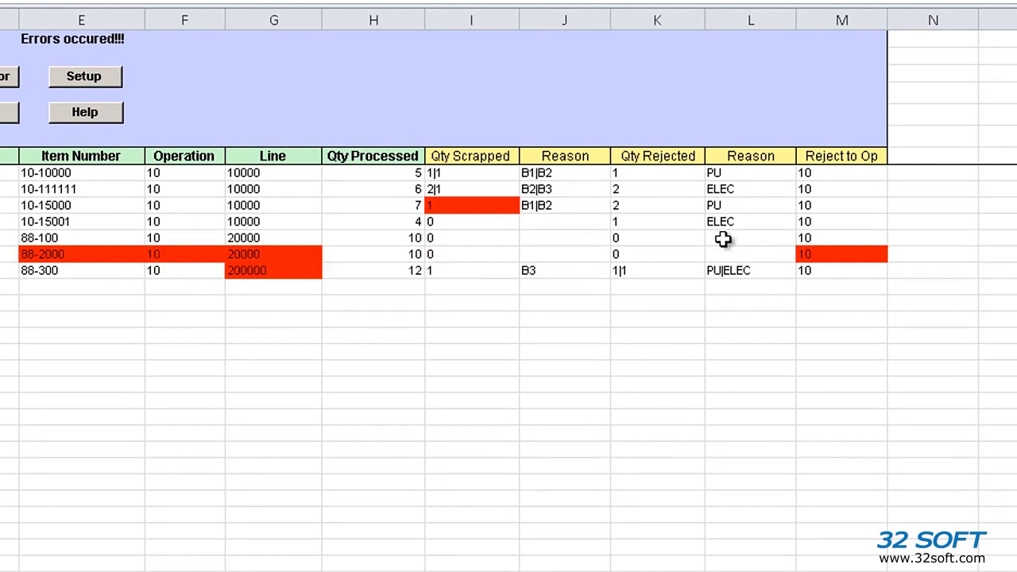
pyautogui.moveTo(448, 203)
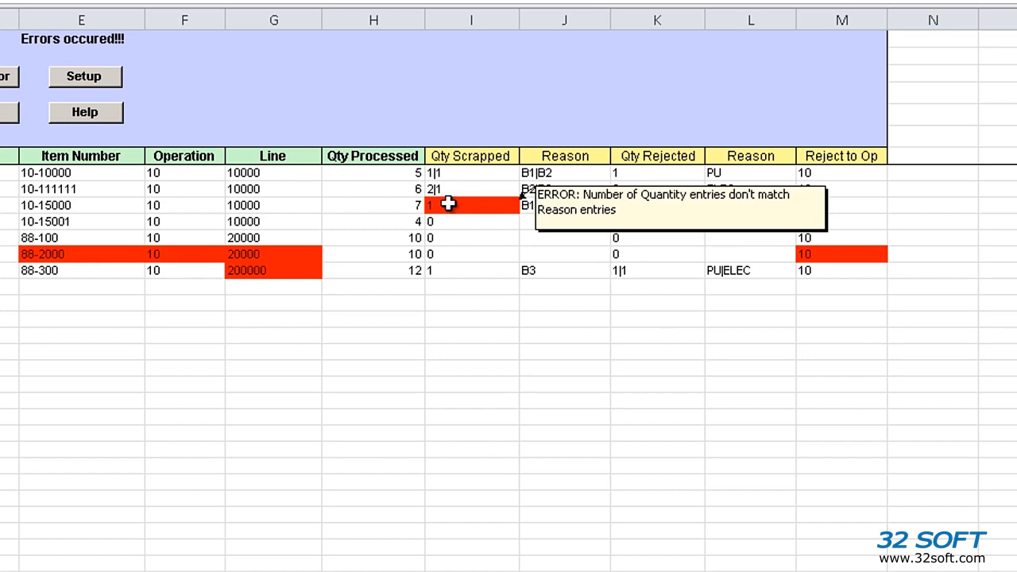
pyautogui.click(448, 204)
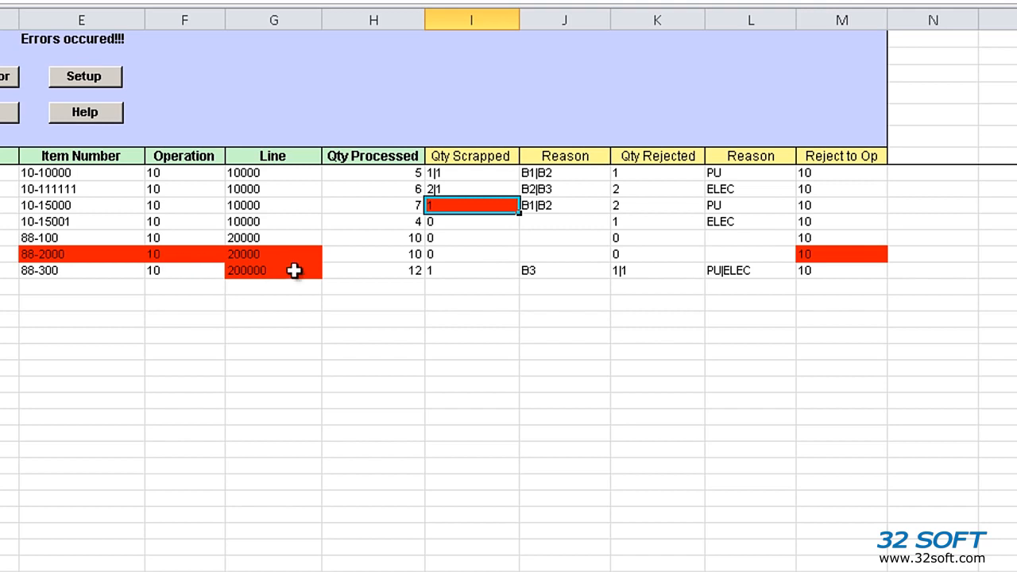
pyautogui.click(285, 270)
pyautogui.press('BackSpace')
pyautogui.press('Return')
# Trim item 10-15000's scrap reason to the single value B1
pyautogui.click(532, 206)
pyautogui.write('B1')
pyautogui.press('BackSpace')
pyautogui.press('BackSpace')
pyautogui.press('BackSpace')
pyautogui.press('Return')
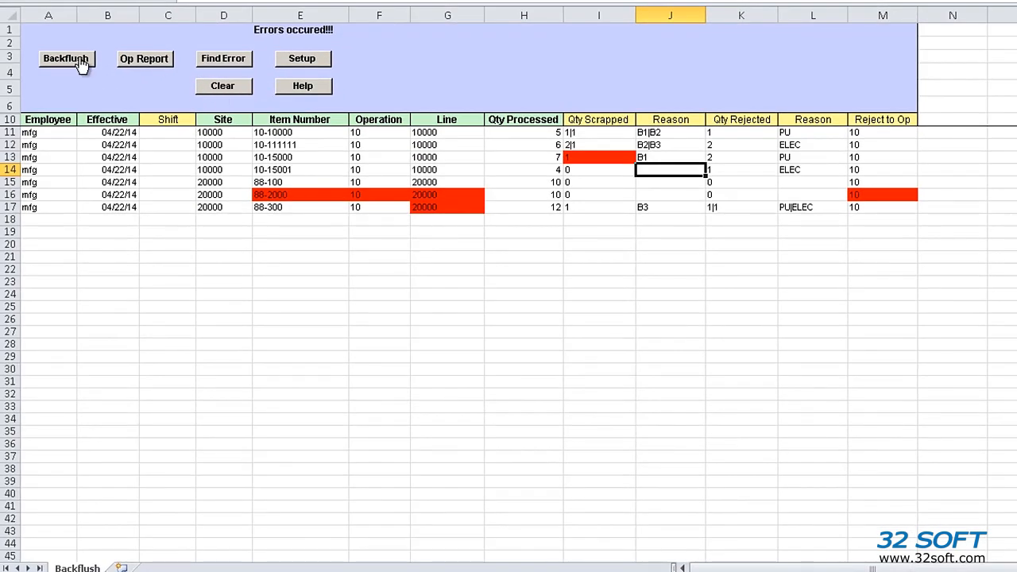
# Rerun the backflush with the corrected rows and close the LOADED SUCCESSFULLY status report
pyautogui.click(80, 62)
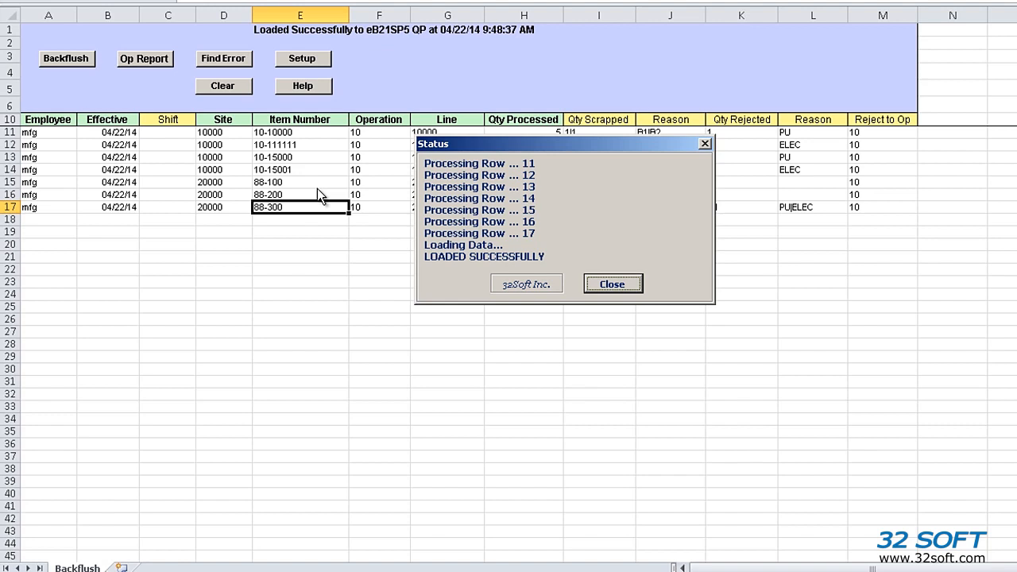
pyautogui.click(616, 283)
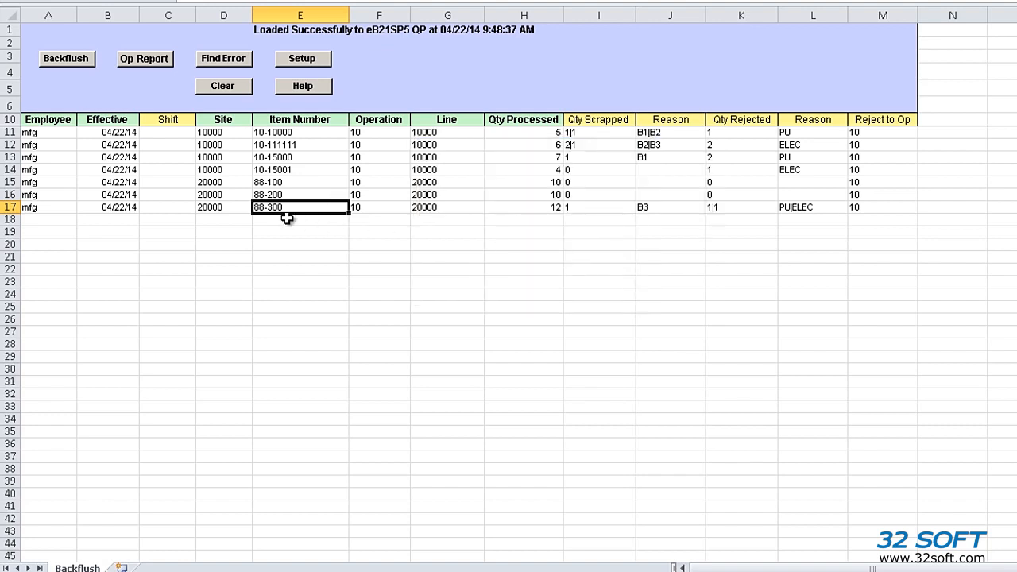
# Run the operations-by-item report for 88-300 and close it after review
pyautogui.click(140, 62)
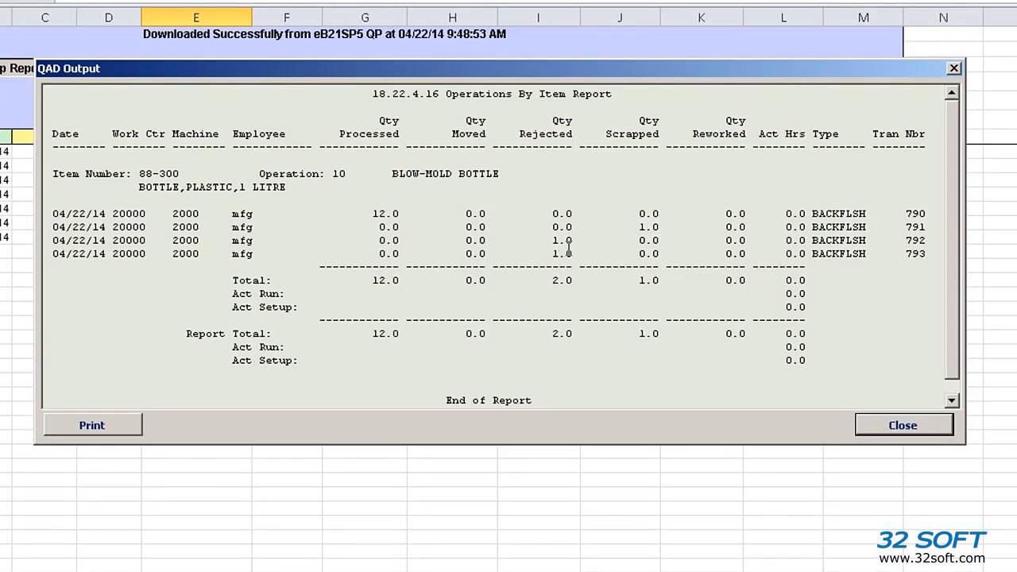
pyautogui.click(890, 429)
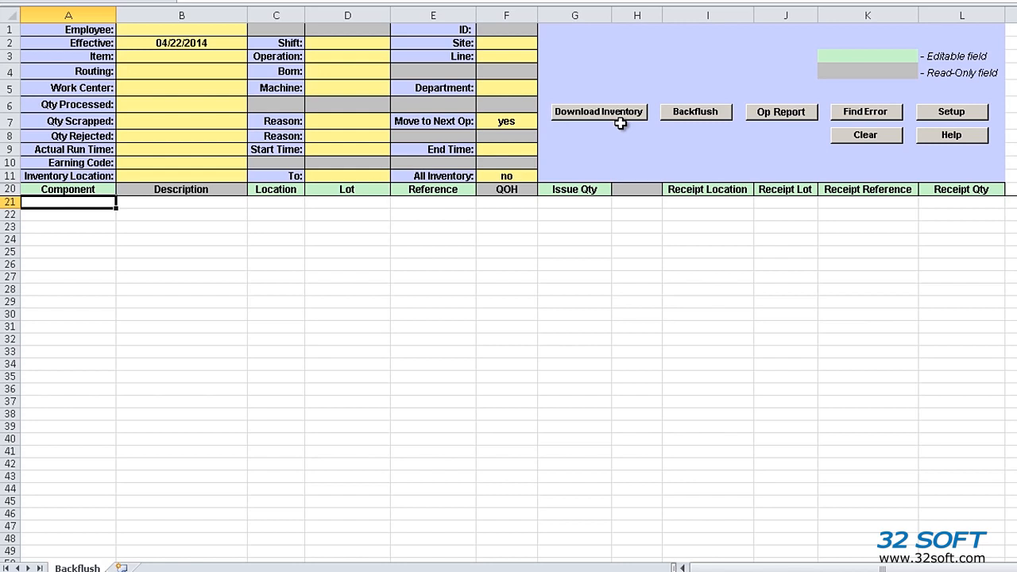
# Fill the header with employee mfg, item 88-6000, line 10000 and operation 10
pyautogui.click(149, 29)
pyautogui.press('Return')
pyautogui.press('Return')
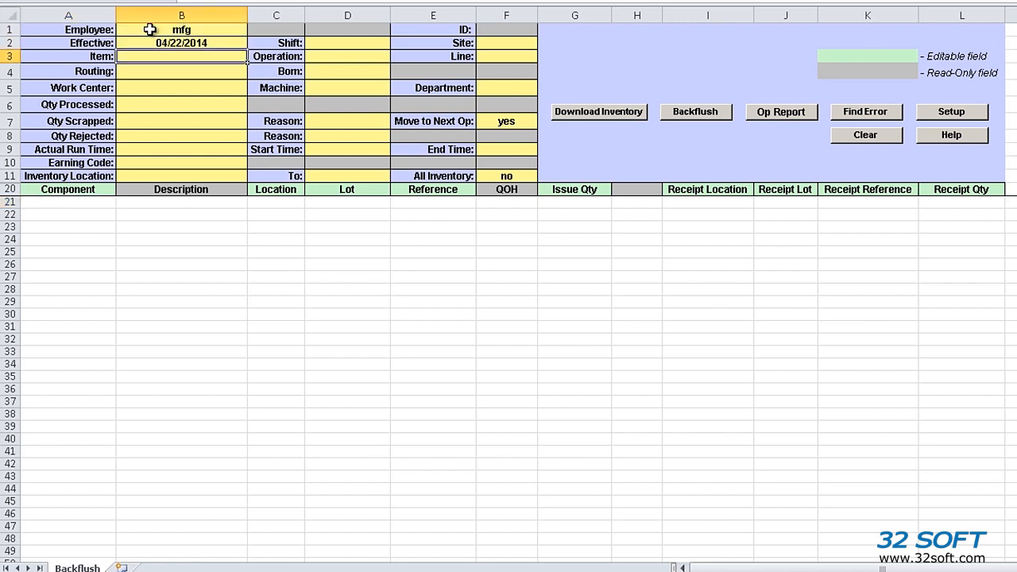
pyautogui.write('88-6000')
pyautogui.press('Return')
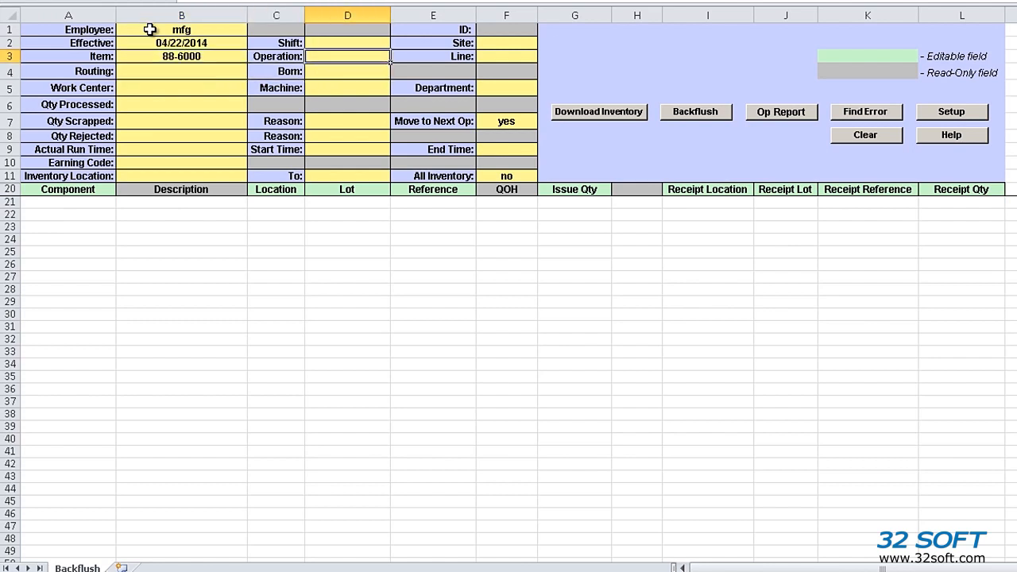
pyautogui.press('Tab')
pyautogui.write('10000')
pyautogui.press('Return')
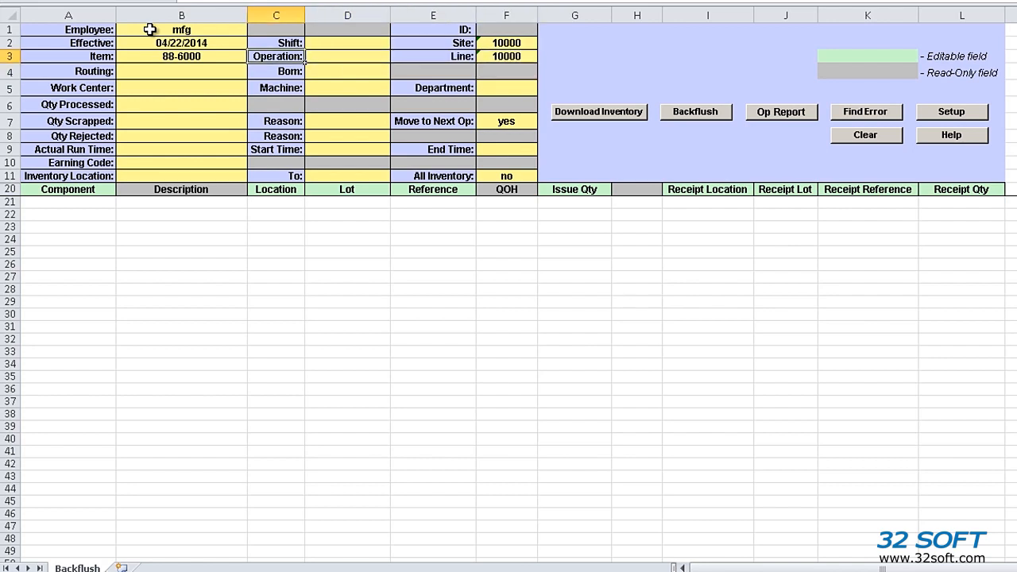
pyautogui.write('10')
pyautogui.press('Return')
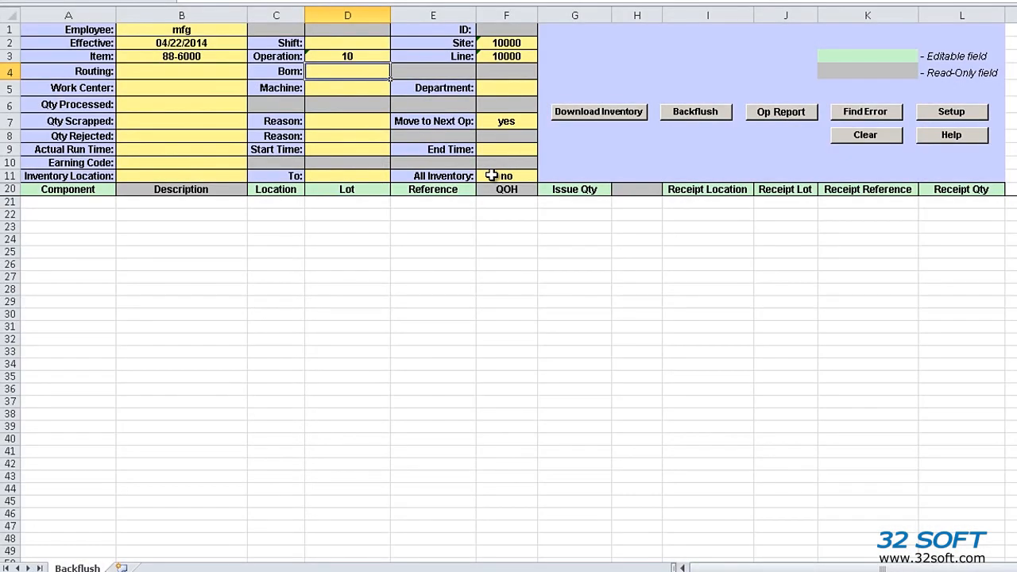
pyautogui.click(492, 175)
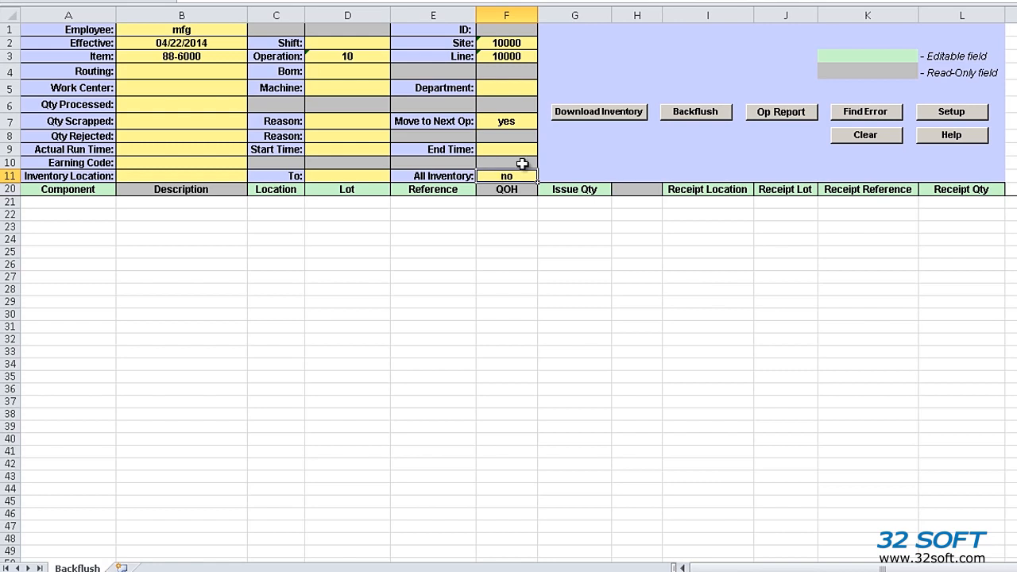
# Download item 88-6000's components and header details from the TEST database
pyautogui.click(614, 114)
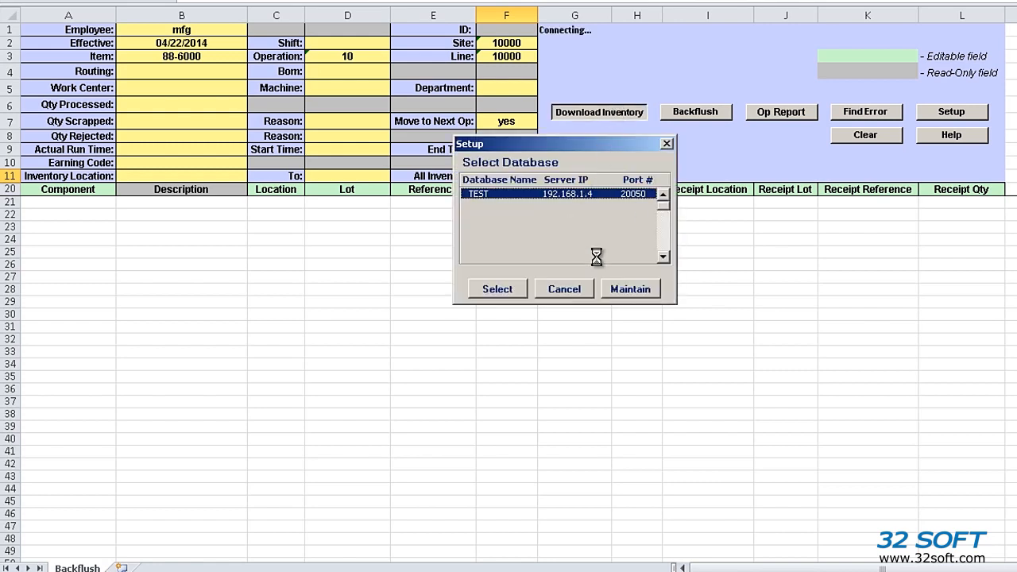
pyautogui.click(520, 287)
pyautogui.click(585, 267)
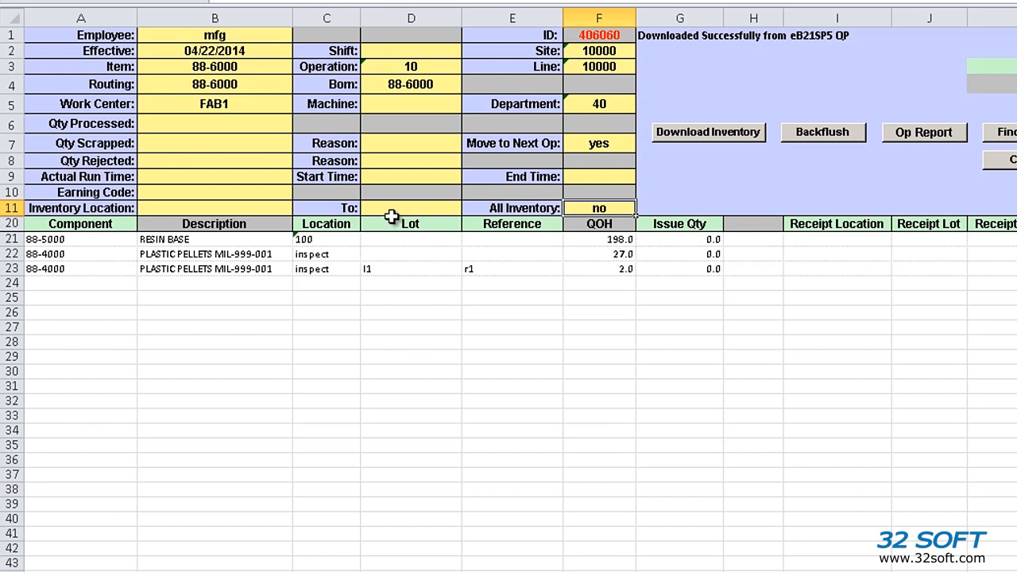
# Enter Qty Processed 10, Qty Scrapped 2 and Qty Rejected 1
pyautogui.click(192, 125)
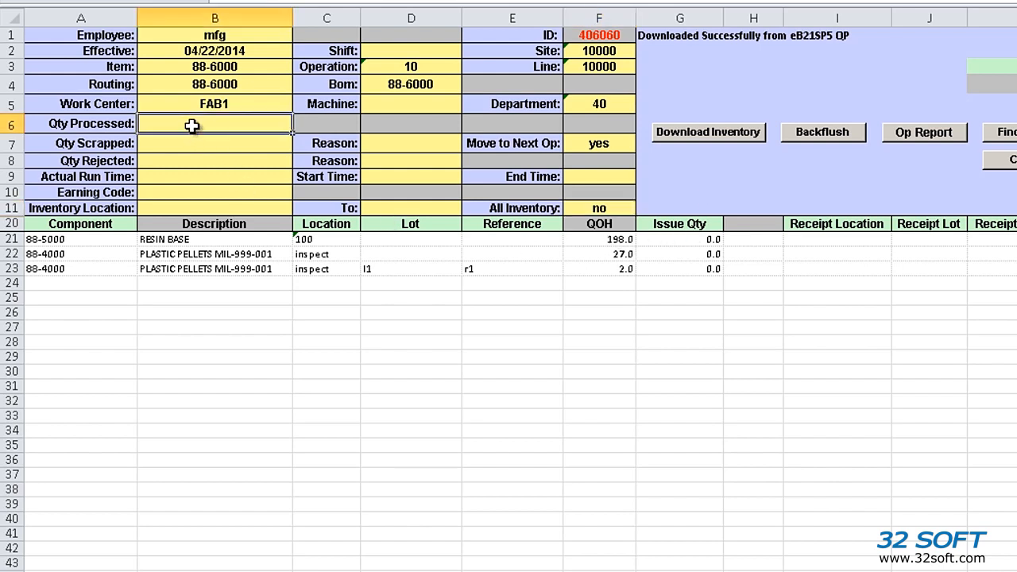
pyautogui.write('10')
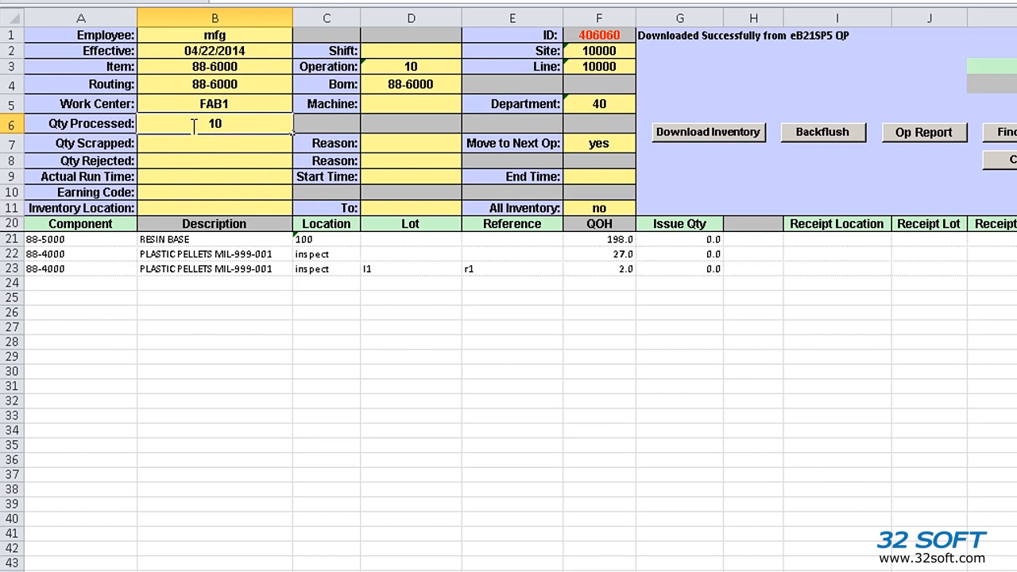
pyautogui.press('Return')
pyautogui.write('2')
pyautogui.press('Return')
pyautogui.write('1')
pyautogui.press('Up')
# Set scrap reason B2, reject reason ELEC and actual run time 1
pyautogui.press('Right')
pyautogui.write('B2')
pyautogui.press('Return')
pyautogui.write('ELEC')
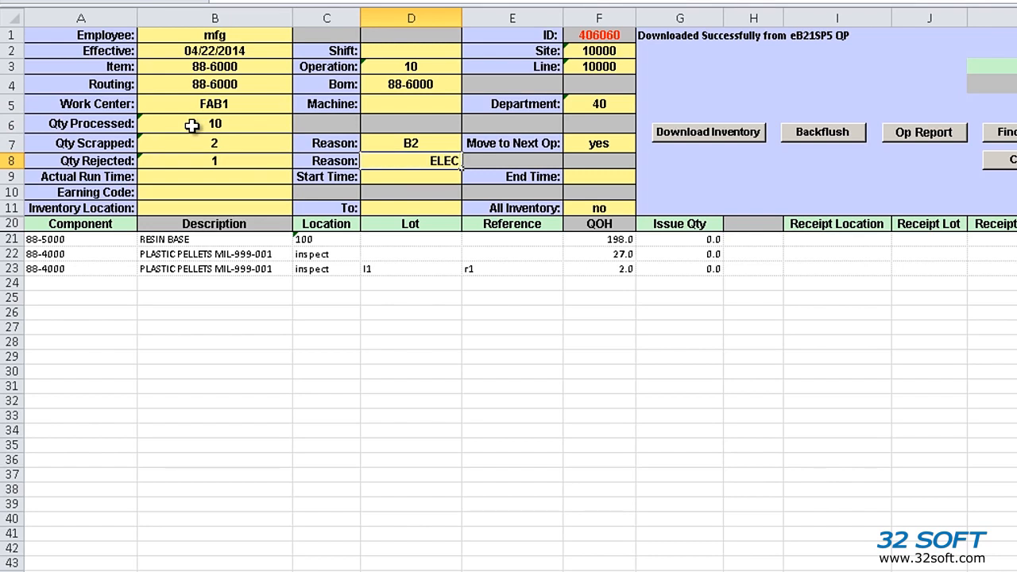
pyautogui.click(211, 177)
pyautogui.write('1')
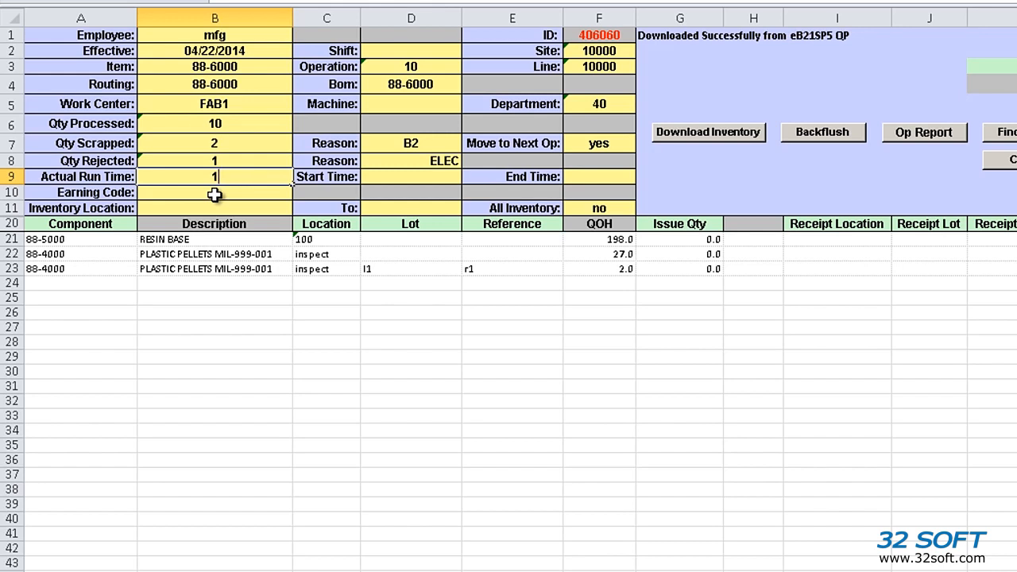
pyautogui.press('Return')
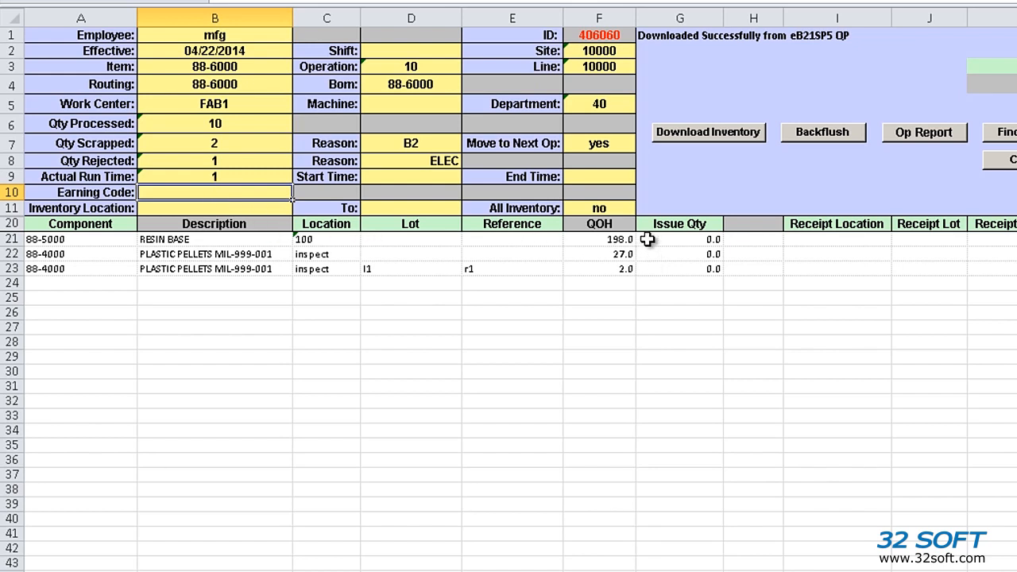
# Set component issue quantities 3 and 2, copying row 23's on-hand 2.0 as its issue quantity
pyautogui.click(625, 270)
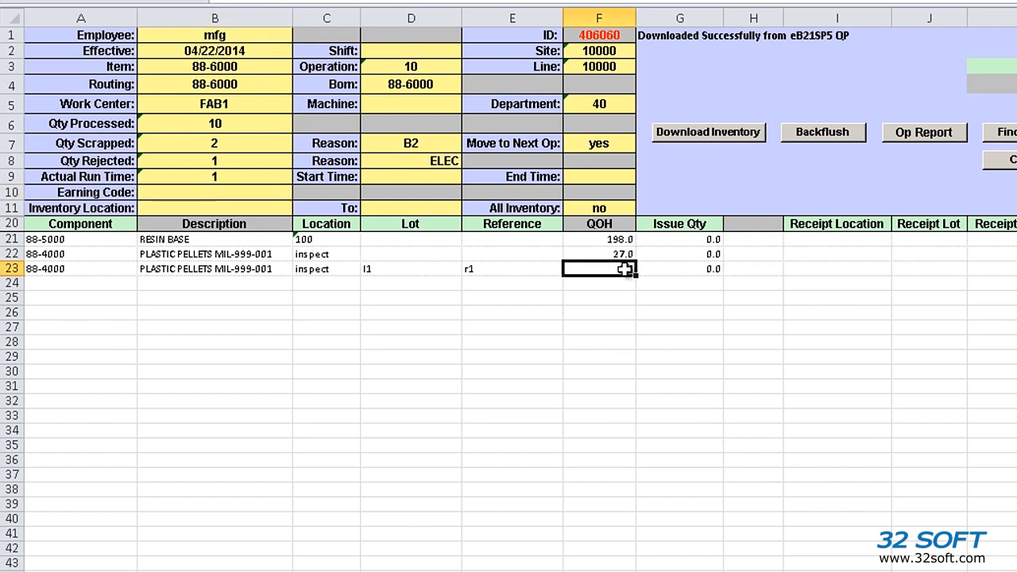
pyautogui.hotkey('ctrl', 'c')
pyautogui.press('Right')
pyautogui.hotkey('ctrl', 'v')
pyautogui.press('Escape')
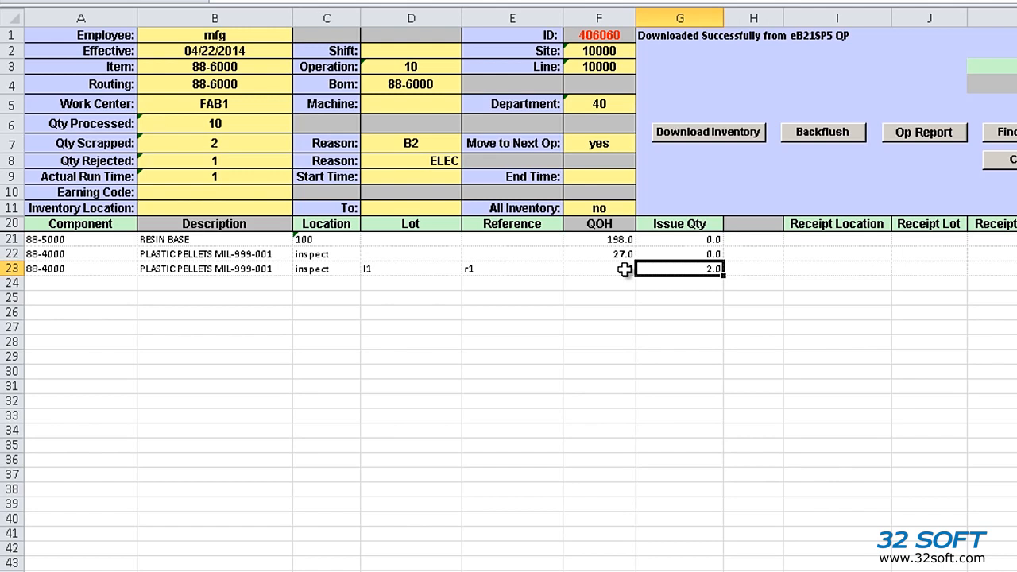
pyautogui.press('Up')
pyautogui.press('Up')
pyautogui.write('3')
pyautogui.press('Return')
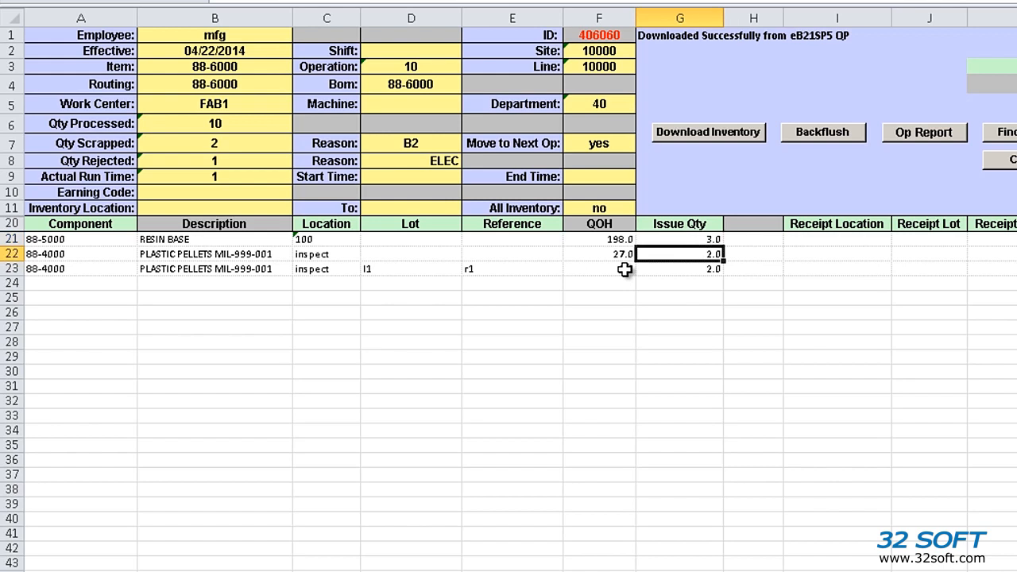
pyautogui.write('2')
pyautogui.press('Tab')
pyautogui.press('Tab')
pyautogui.press('Up')
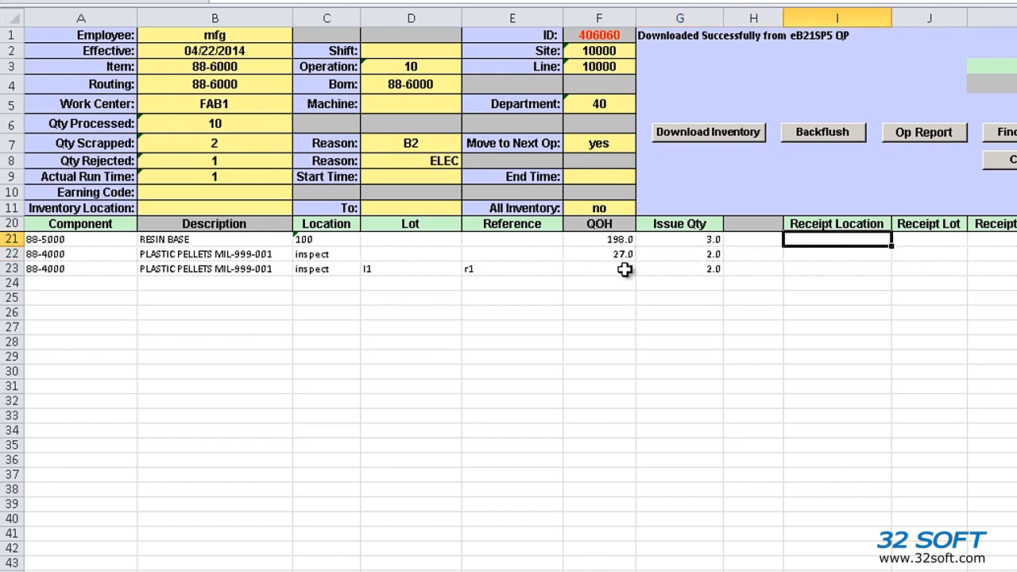
# Enter receipt row 21: location 100, lot lot22, reference ref22, quantity 5
pyautogui.write('100')
pyautogui.press('Tab')
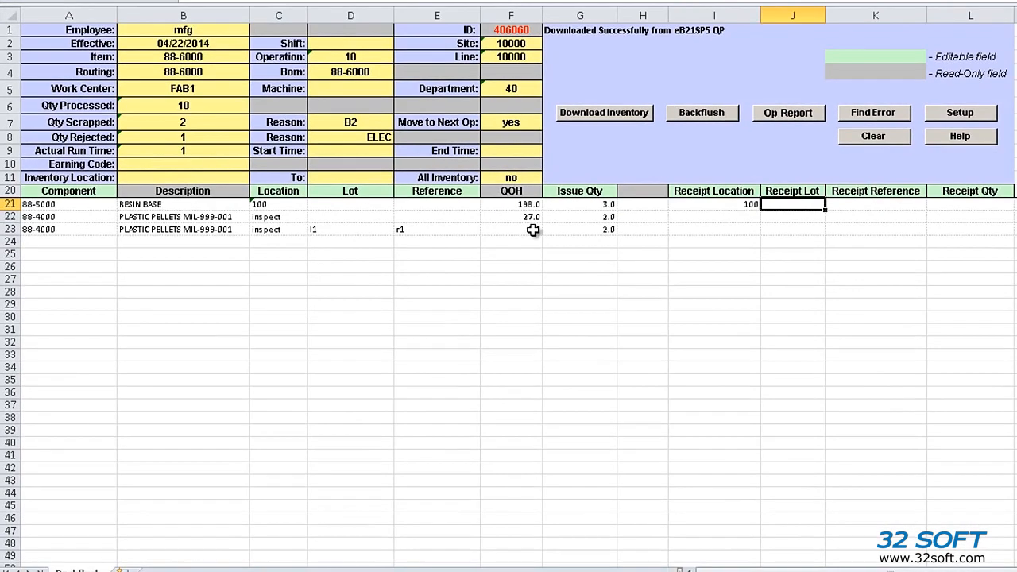
pyautogui.write('lo122')
pyautogui.press('Tab')
pyautogui.write('ref22')
pyautogui.press('Tab')
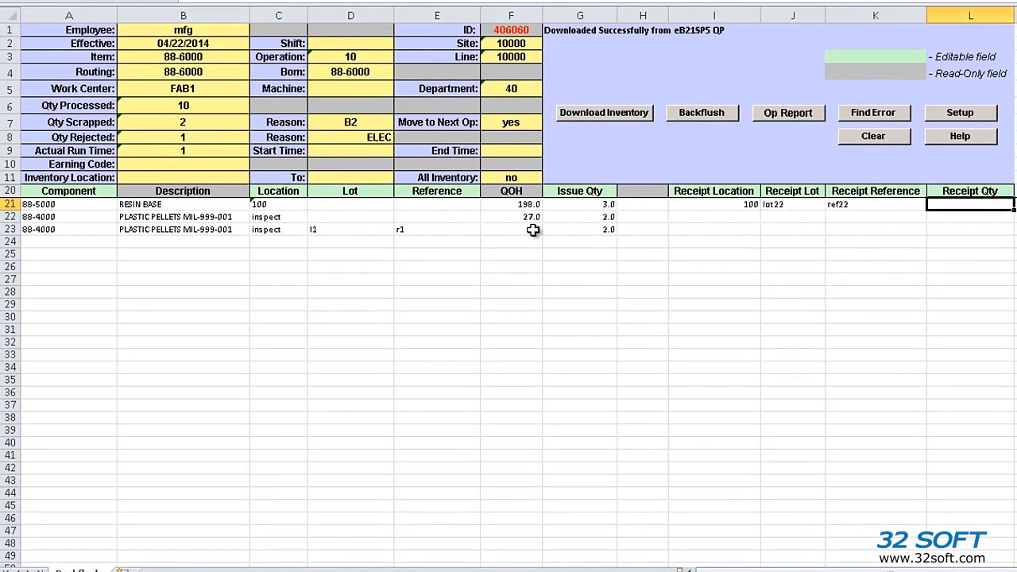
pyautogui.write('5')
pyautogui.press('Return')
# Enter receipt row 22: location 100, lot lot23, reference ref23, quantity 2
pyautogui.press('Left')
pyautogui.press('Left')
pyautogui.press('Left')
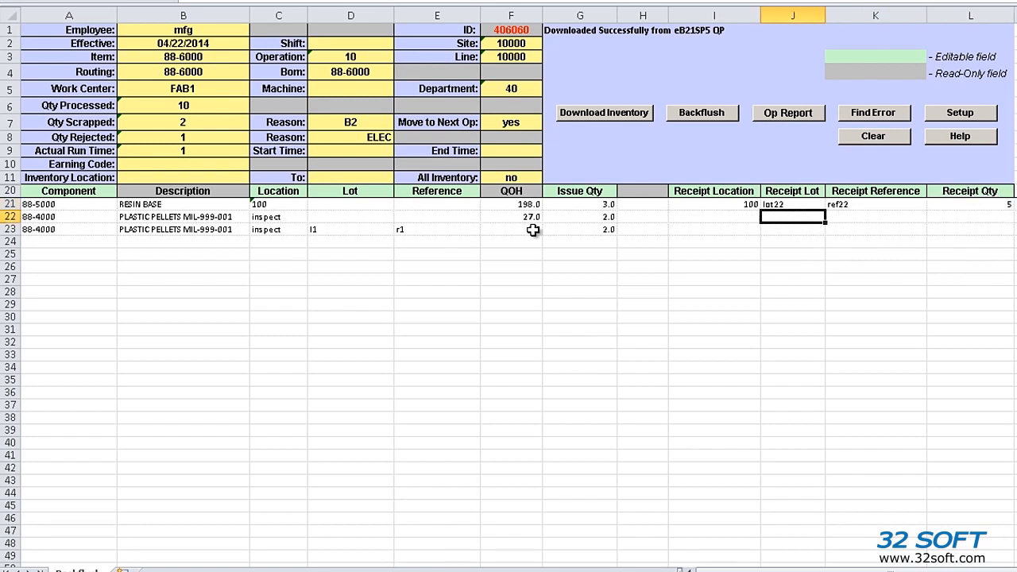
pyautogui.write('100')
pyautogui.press('Tab')
pyautogui.write('lot23')
pyautogui.press('Tab')
pyautogui.write('ref23')
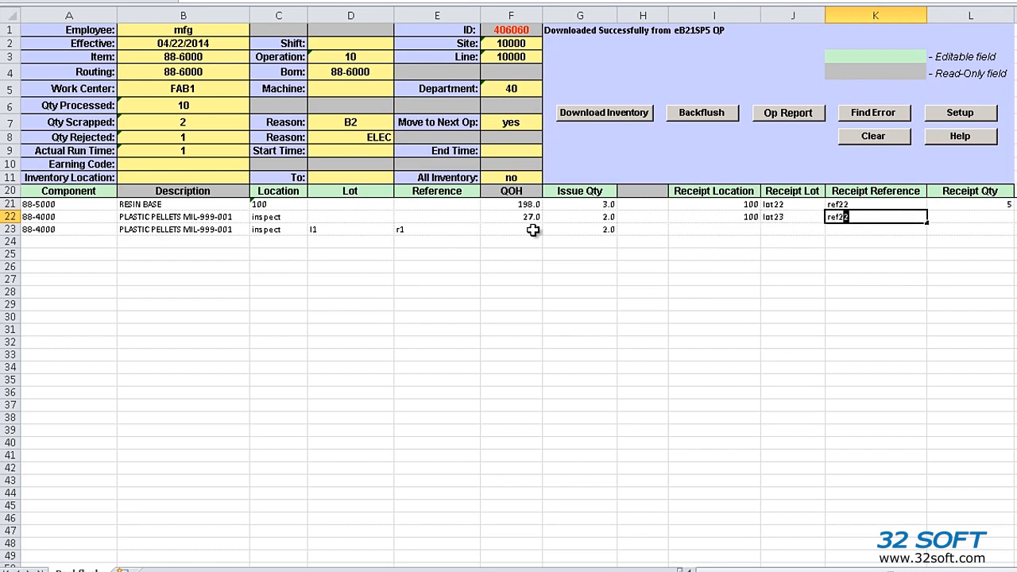
pyautogui.press('Tab')
pyautogui.write('2')
pyautogui.press('Down')
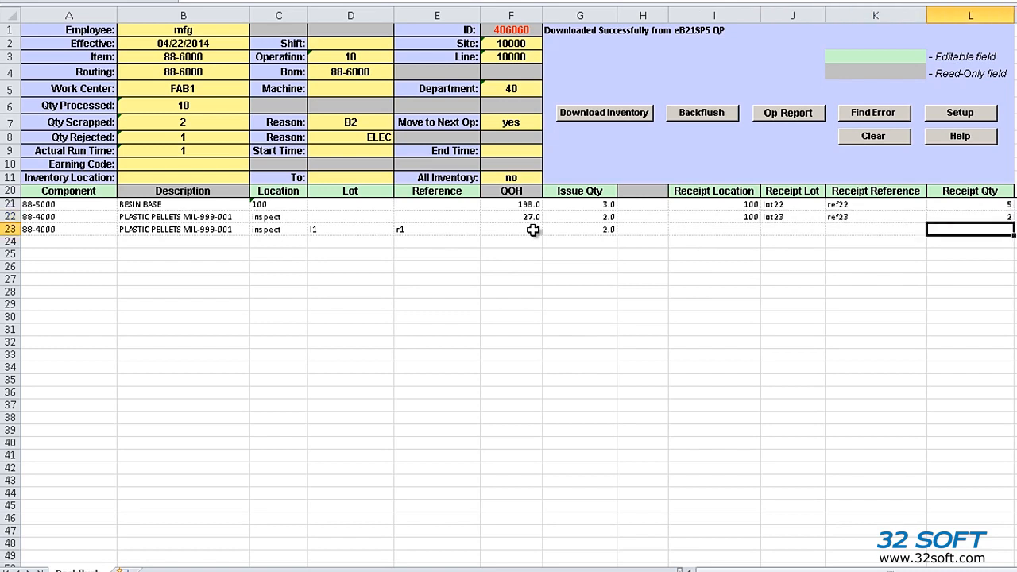
# Upload the completed backflush to QAD and close the LOADED SUCCESSFULLY status report
pyautogui.click(713, 116)
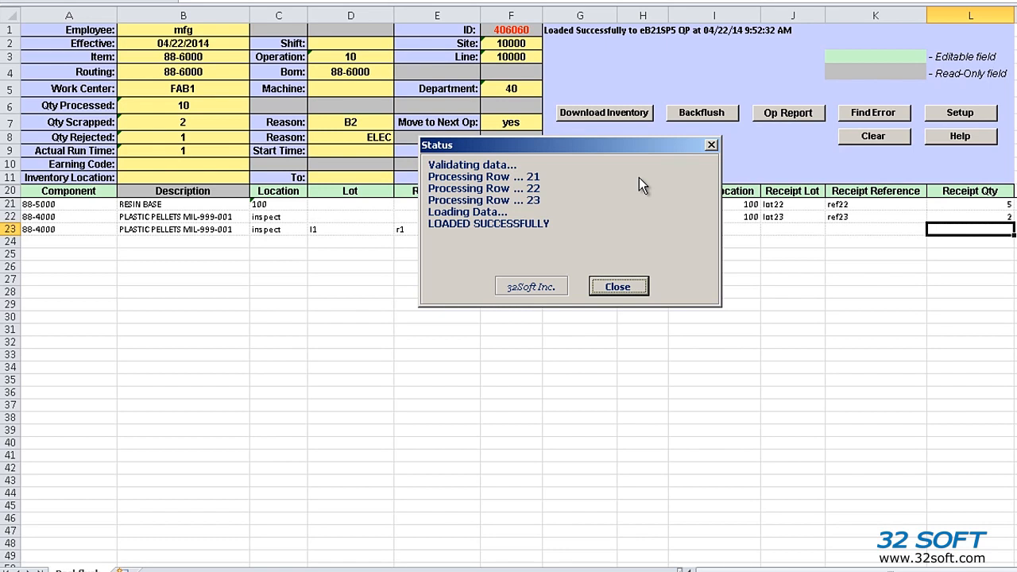
pyautogui.click(624, 287)
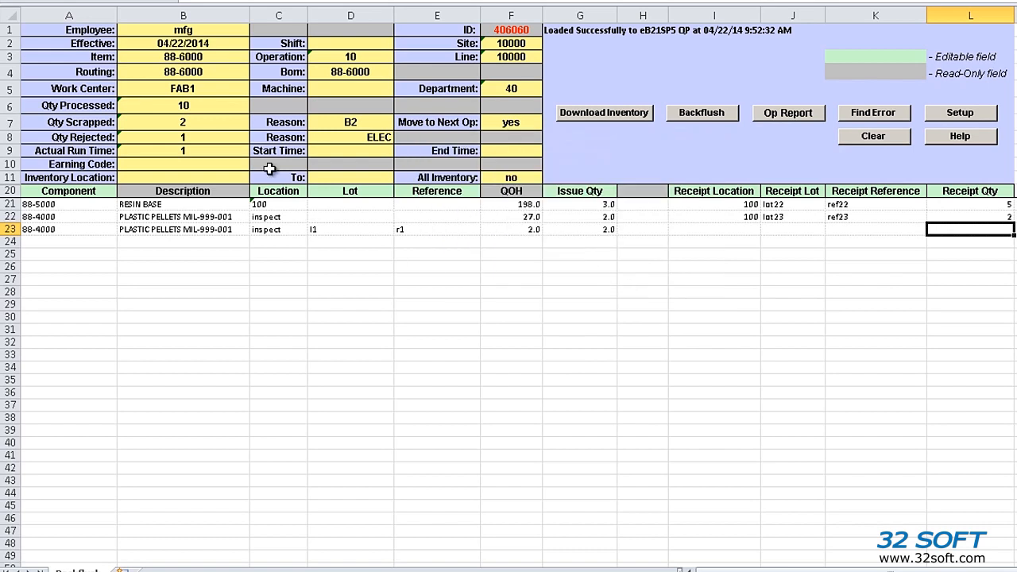
pyautogui.hotkey('alt', 'Tab')
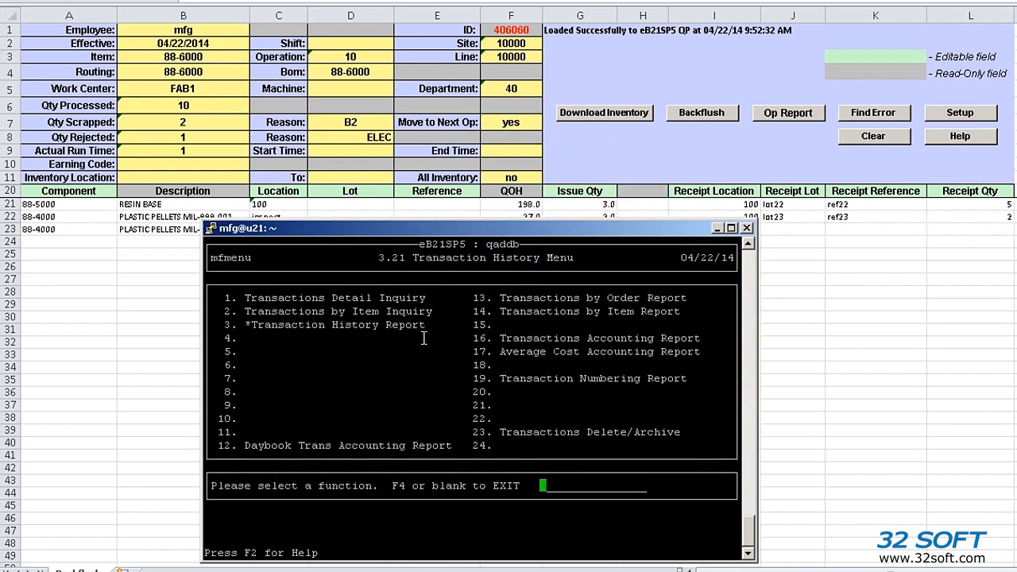
pyautogui.write('1')
pyautogui.press('Return')
pyautogui.press('Down')
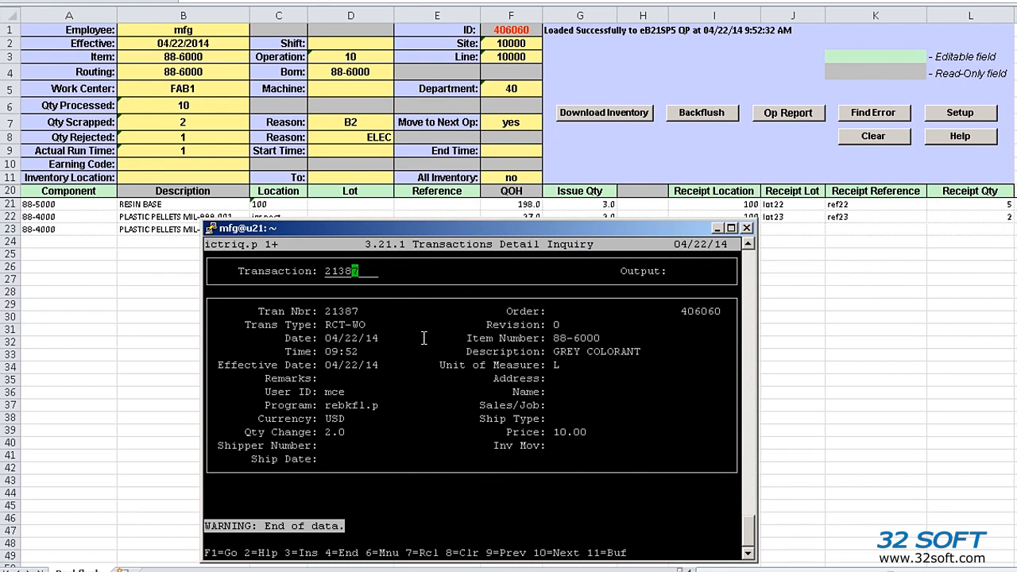
pyautogui.press('Up')
pyautogui.press('Up')
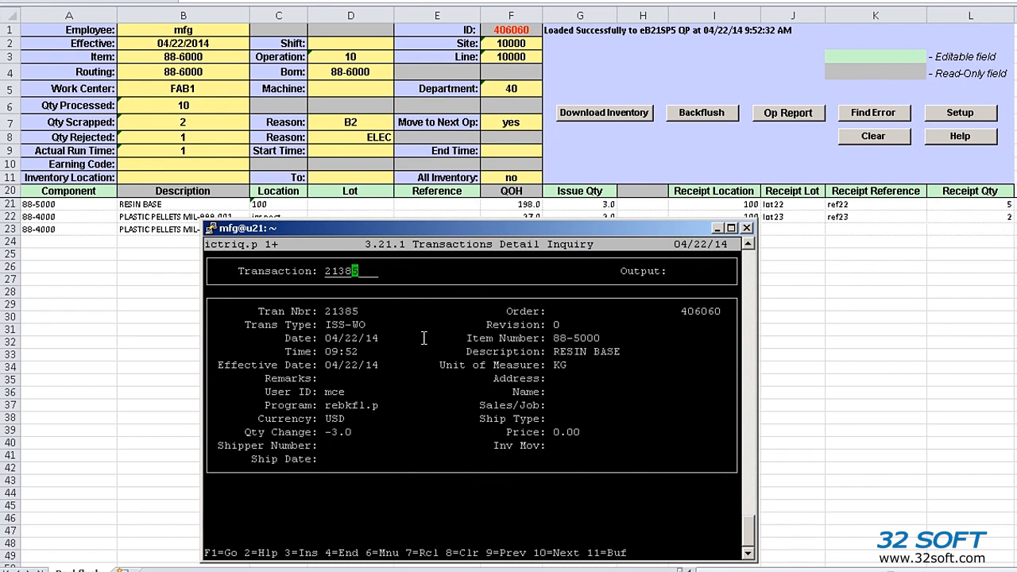
pyautogui.press('Up')
pyautogui.press('Up')
pyautogui.press('Up')
pyautogui.hotkey('alt', 'Tab')
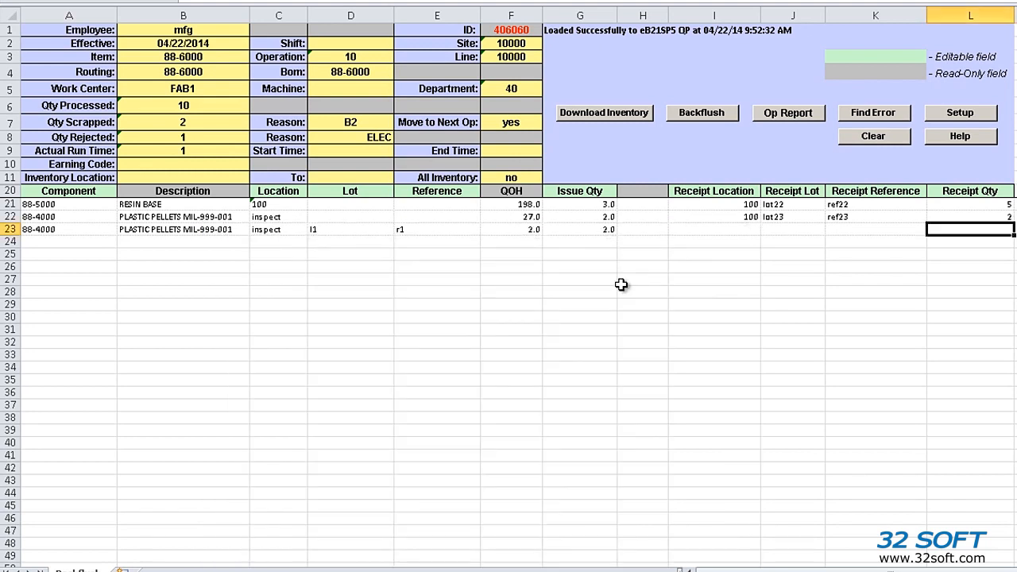